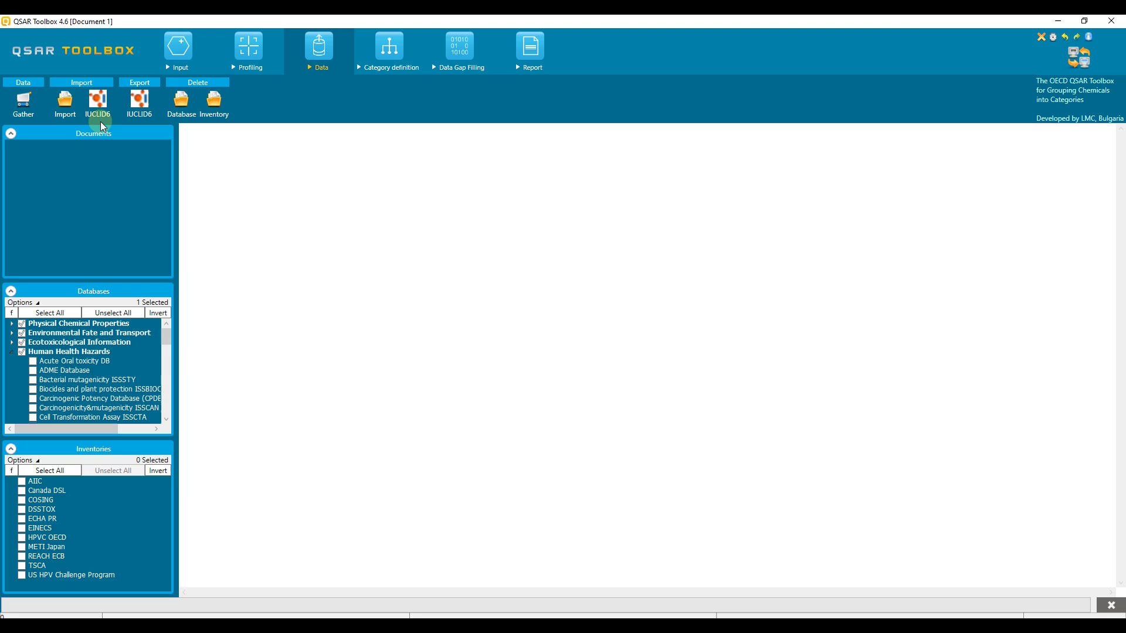
# Create a new document, accepting its default name
pyautogui.click(173, 66)
pyautogui.click(32, 97)
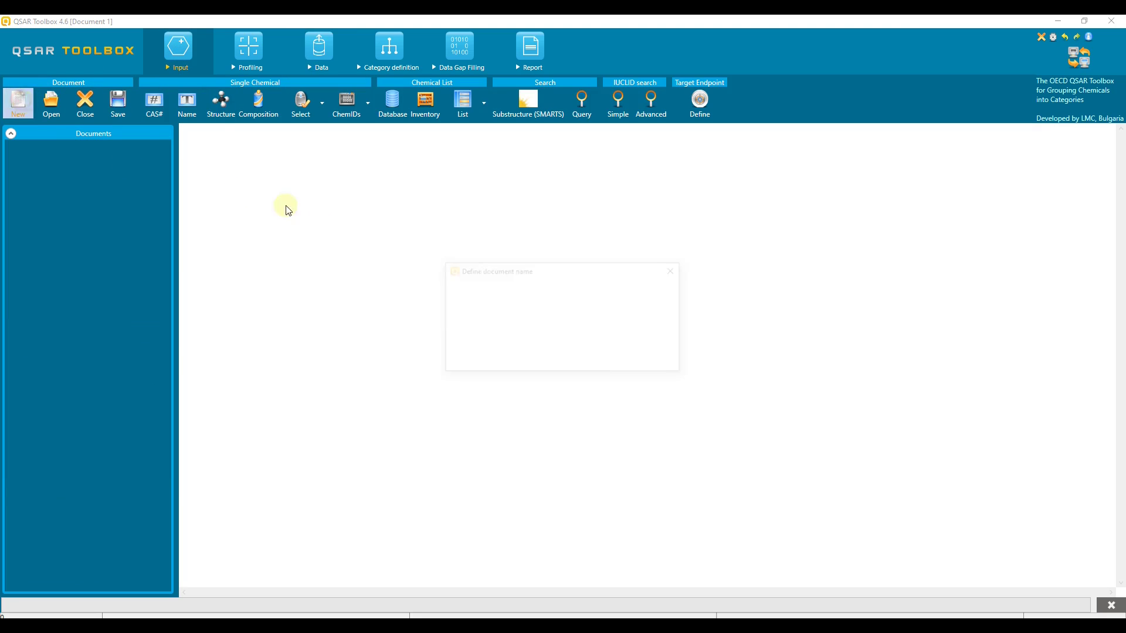
pyautogui.click(598, 365)
# Start a IUCLID6 import into a new database named 'Custom database'
pyautogui.click(319, 59)
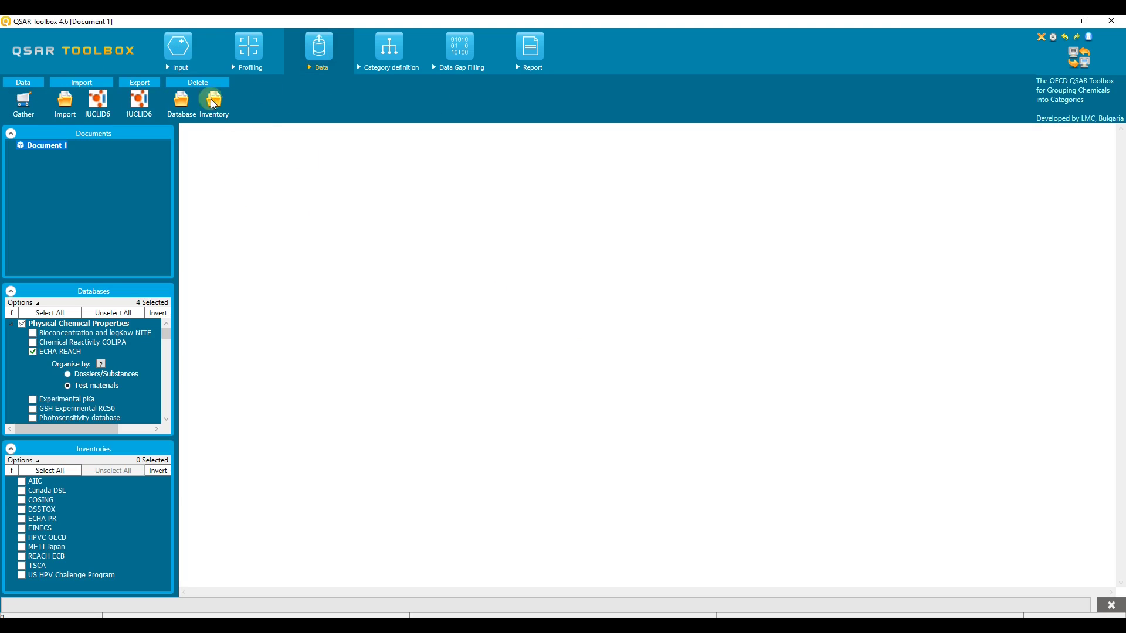
pyautogui.click(98, 101)
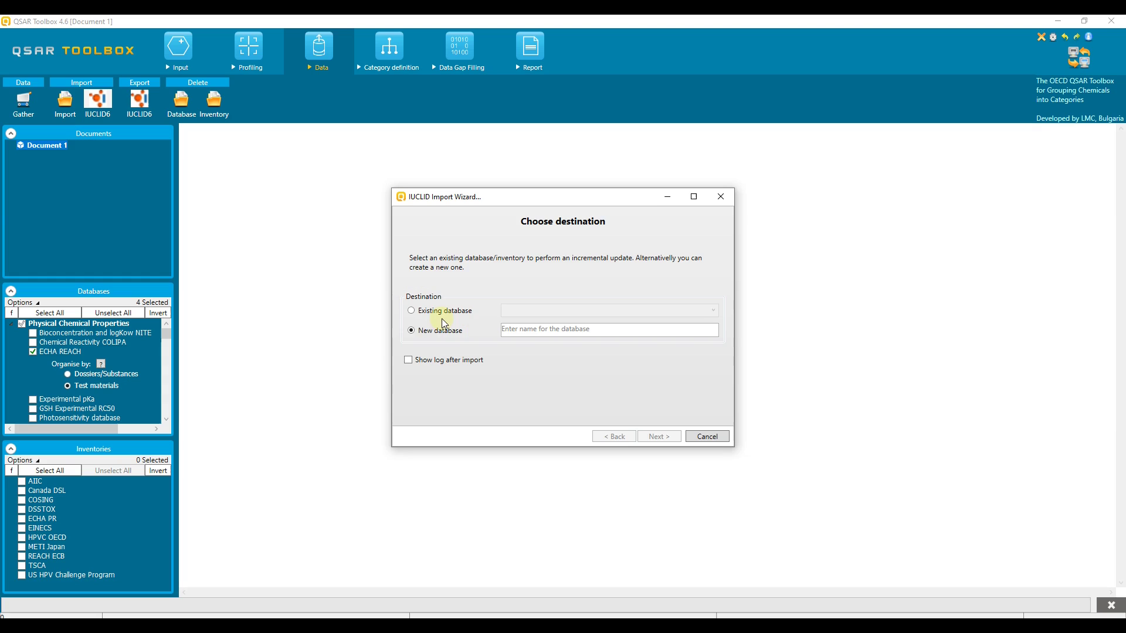
pyautogui.click(523, 327)
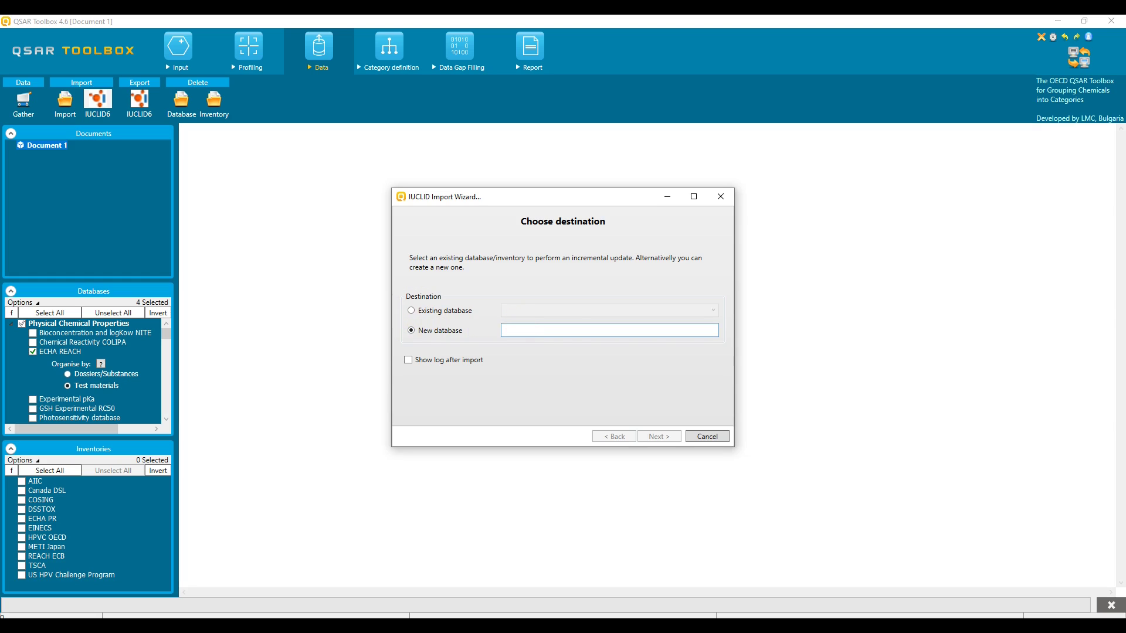
pyautogui.write('Custom database')
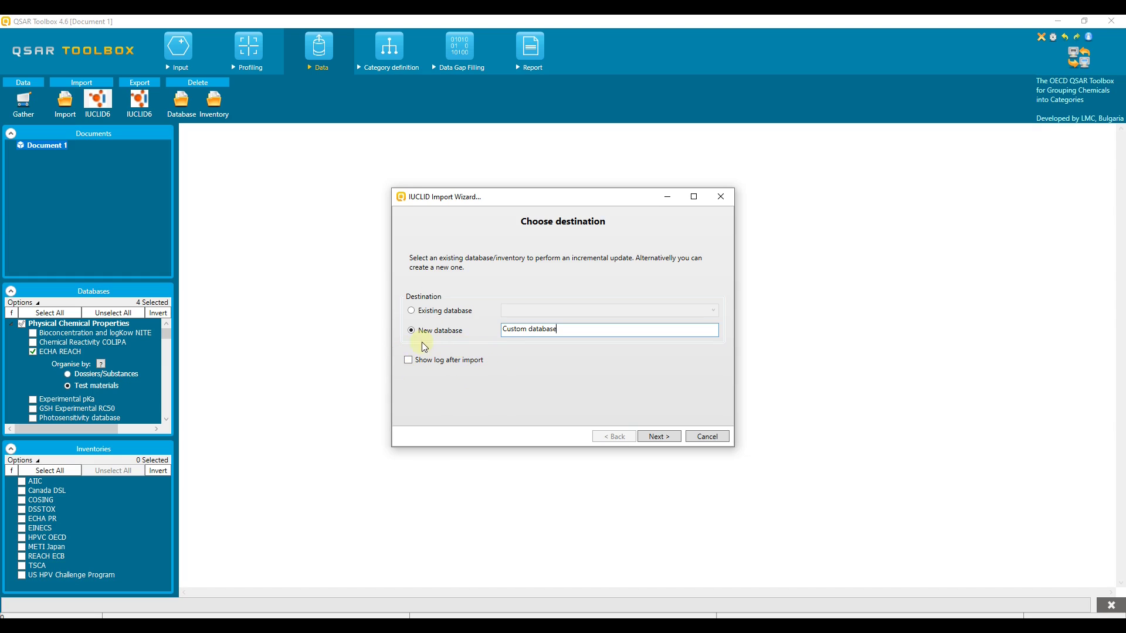
# Connect to IUCLID6 server septemvri on port 8080 with the login credentials and verify the test succeeds
pyautogui.click(659, 436)
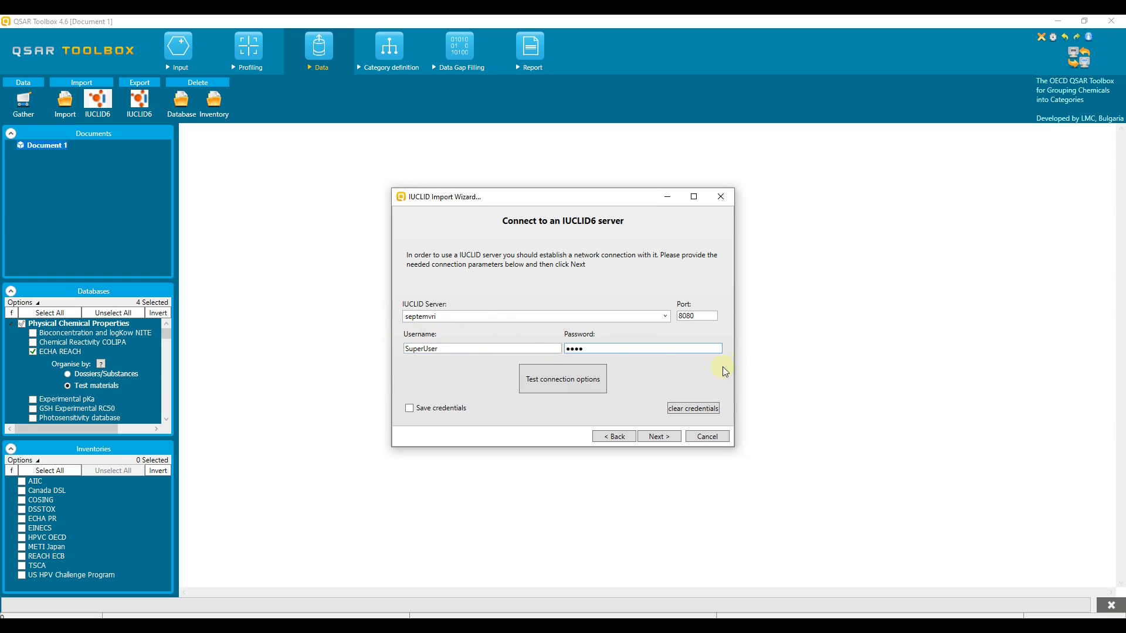
pyautogui.click(549, 378)
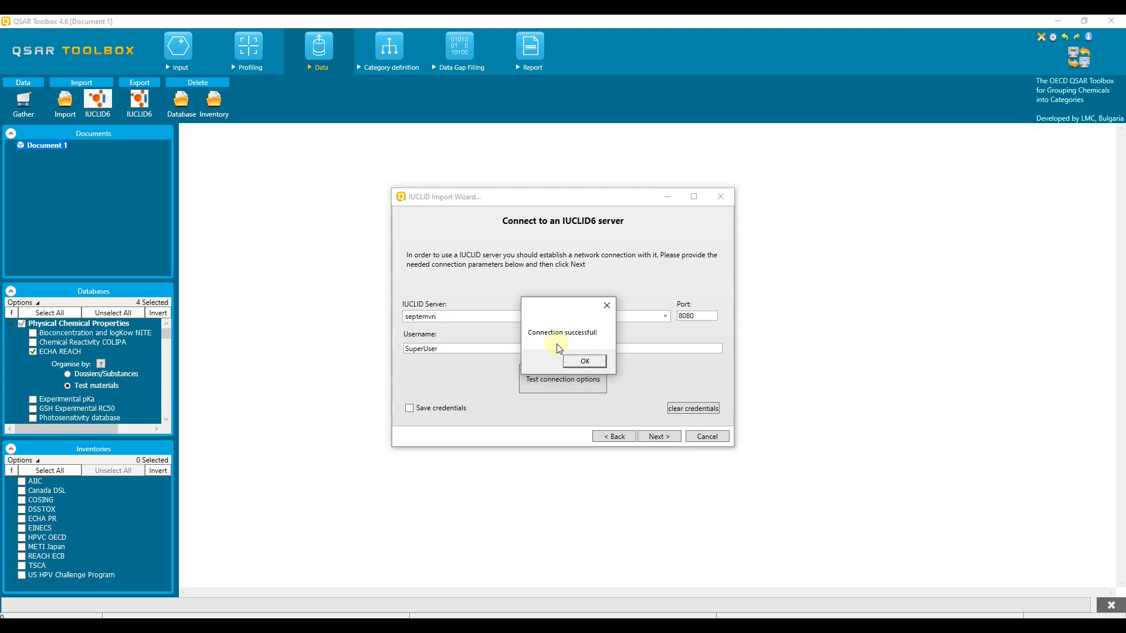
pyautogui.click(585, 361)
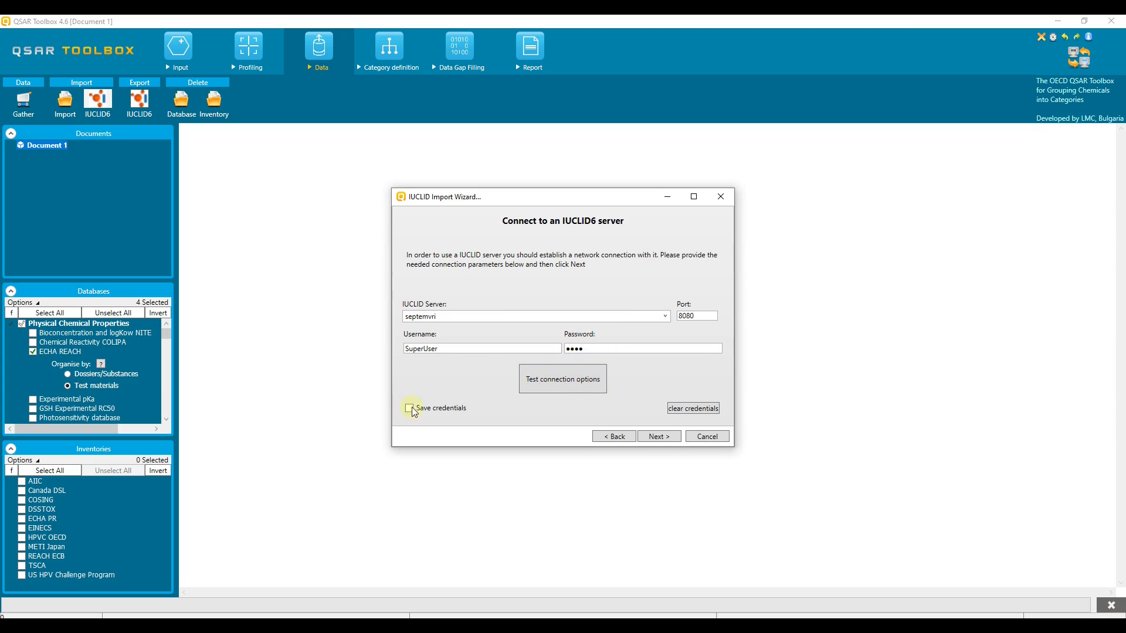
# Import structural information plus endpoint study records of reliability 1 and 2 only, reading all 110 records
pyautogui.click(667, 437)
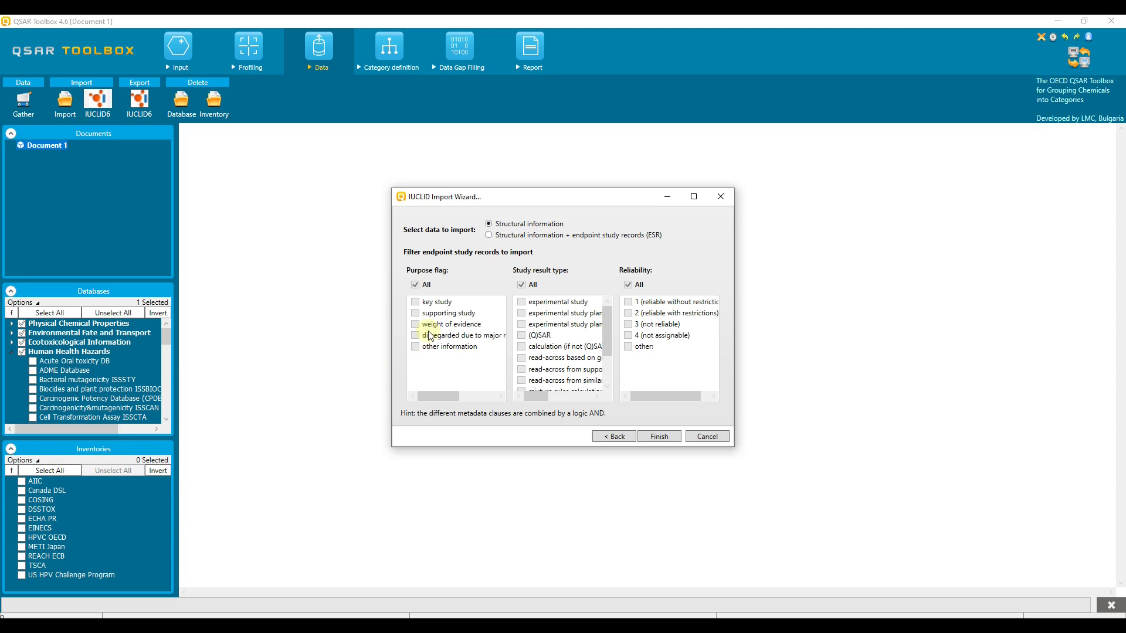
pyautogui.click(489, 235)
pyautogui.click(628, 286)
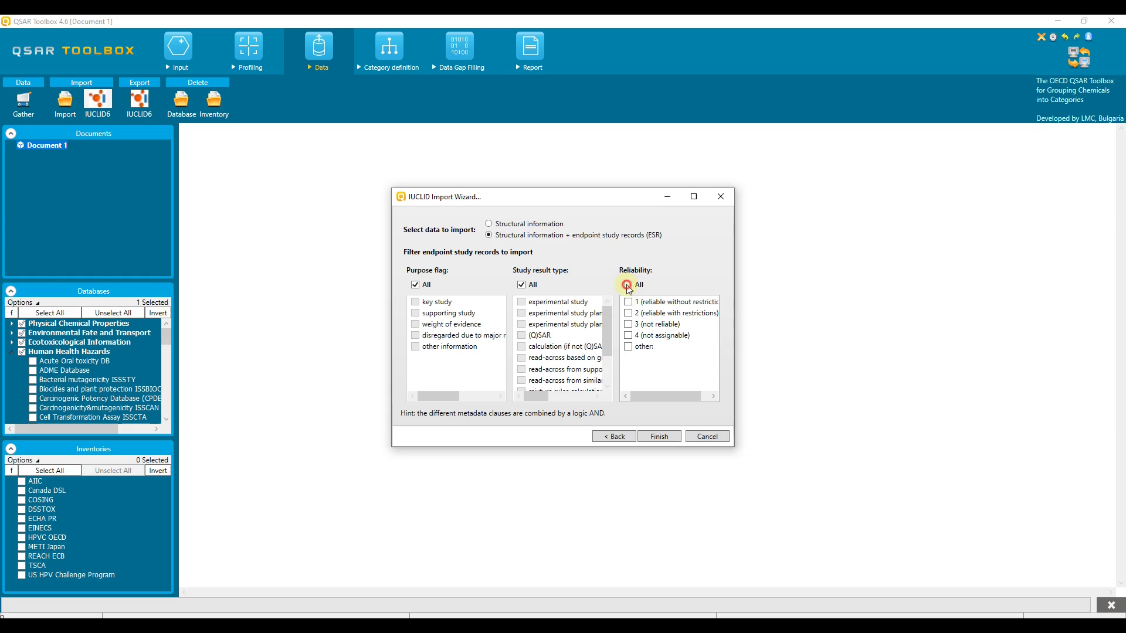
pyautogui.click(626, 302)
pyautogui.click(627, 314)
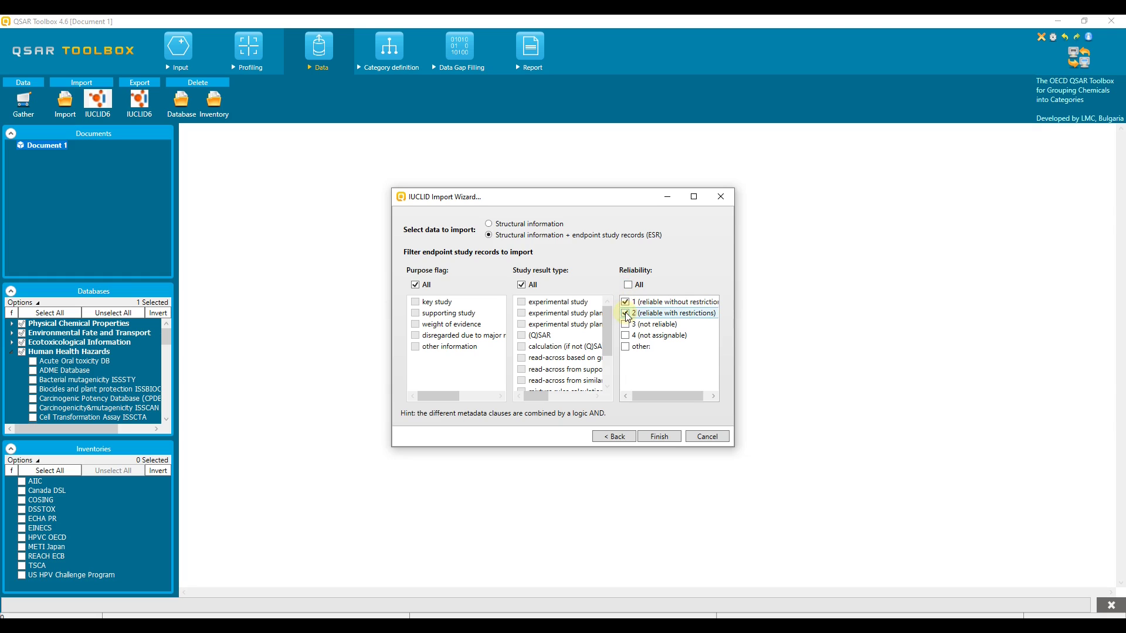
pyautogui.click(657, 440)
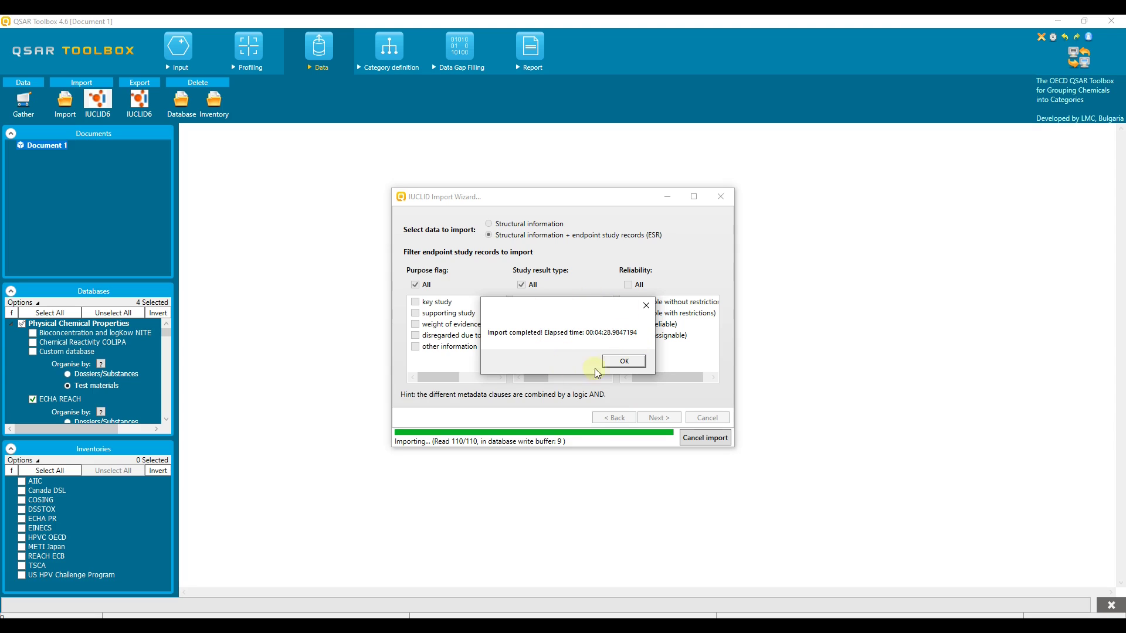
pyautogui.click(623, 361)
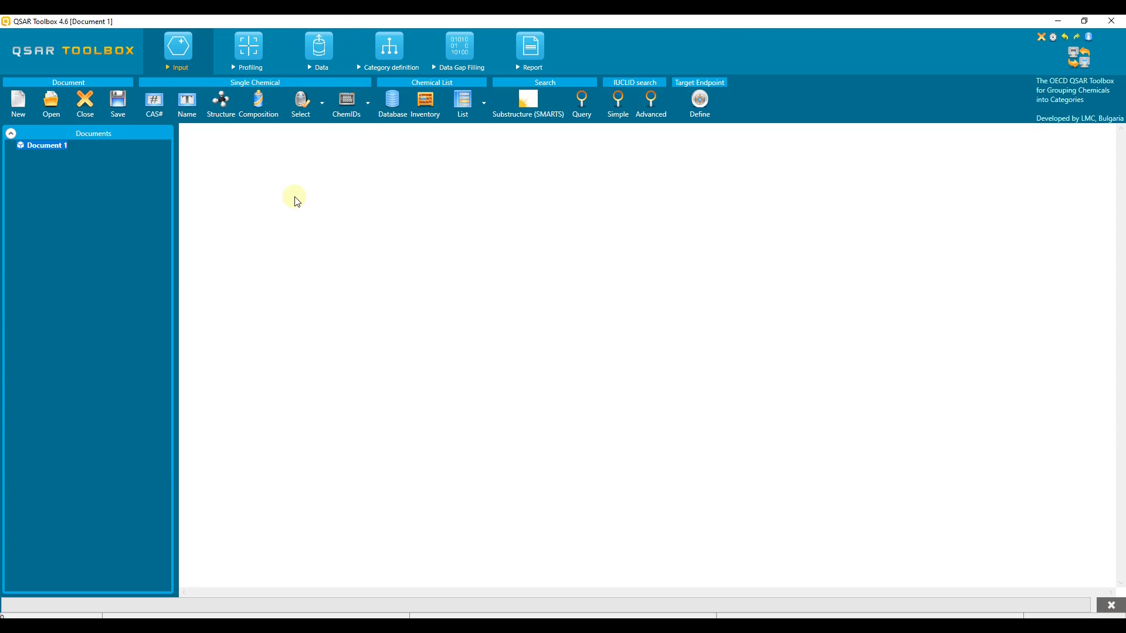
# Load Custom database chemicals and gather all endpoints from it by Dossiers/Substances, adding 9417 points
pyautogui.click(393, 110)
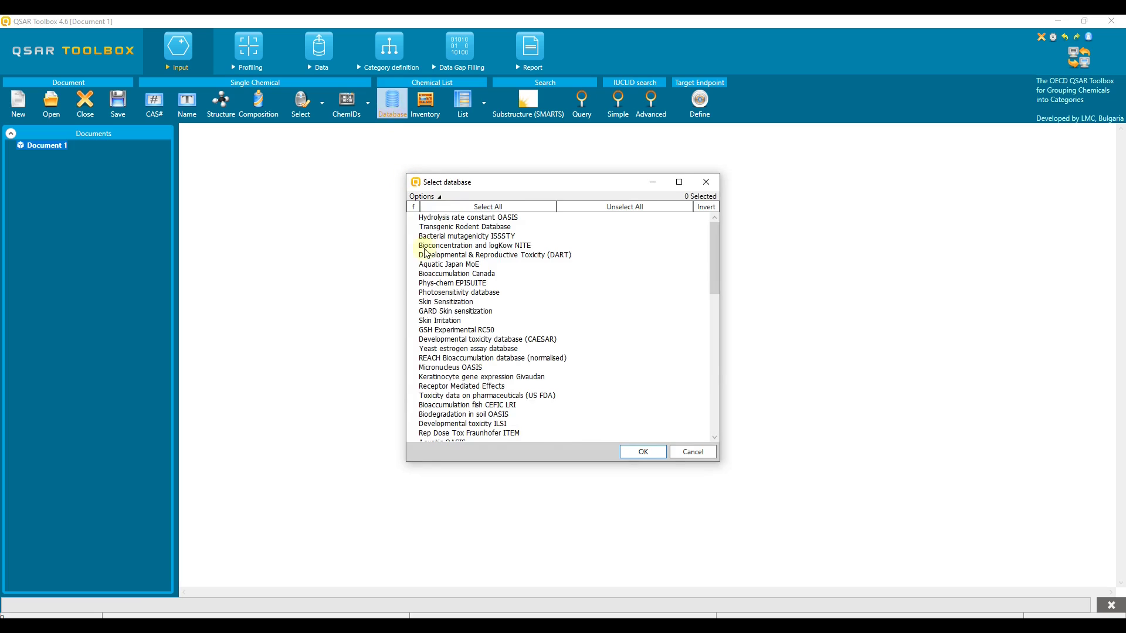
pyautogui.click(641, 452)
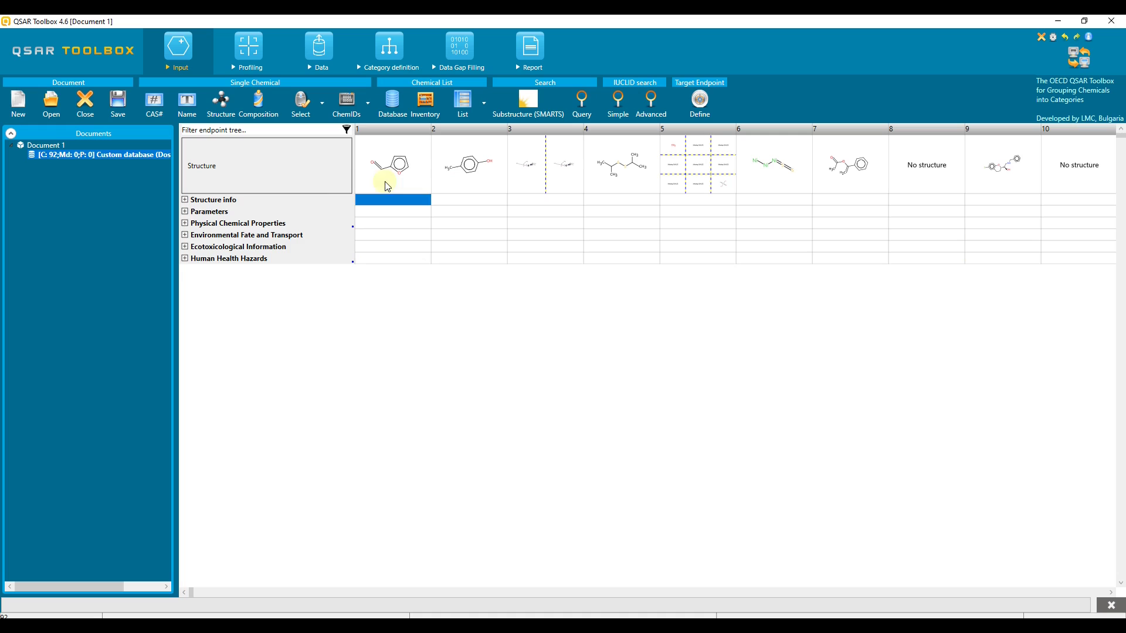
pyautogui.click(320, 51)
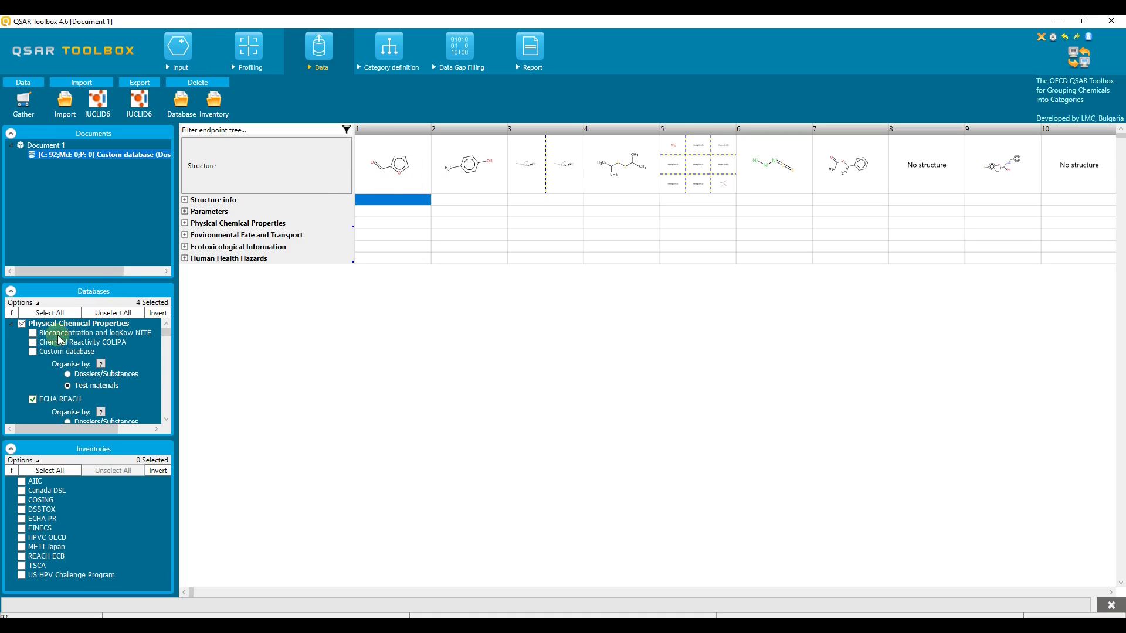
pyautogui.click(32, 352)
pyautogui.click(68, 374)
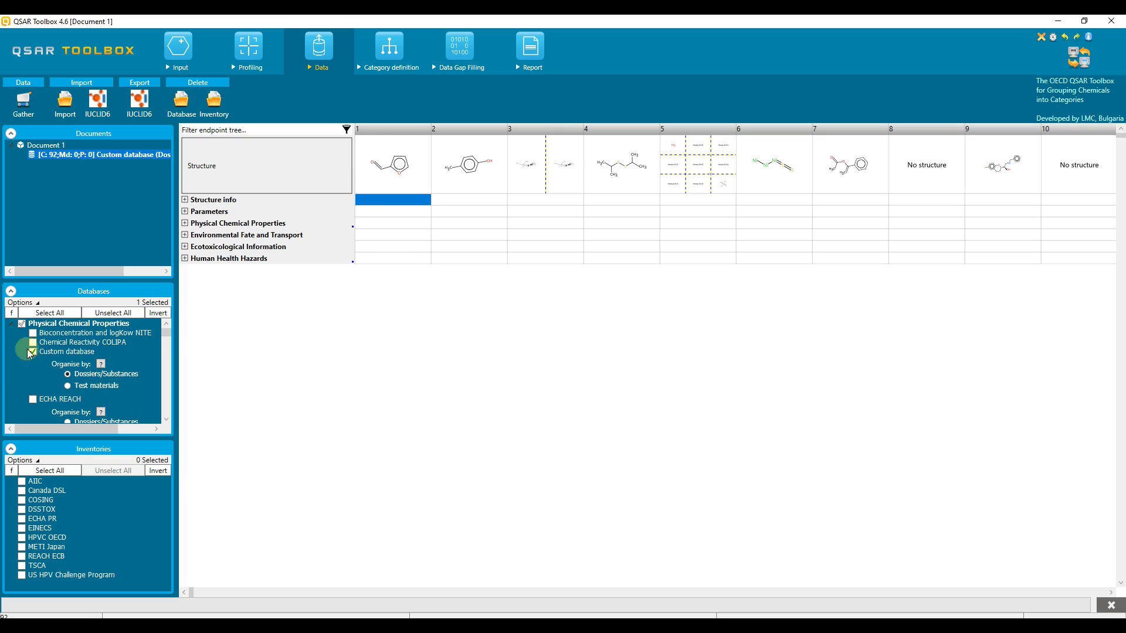
pyautogui.click(23, 102)
pyautogui.click(622, 342)
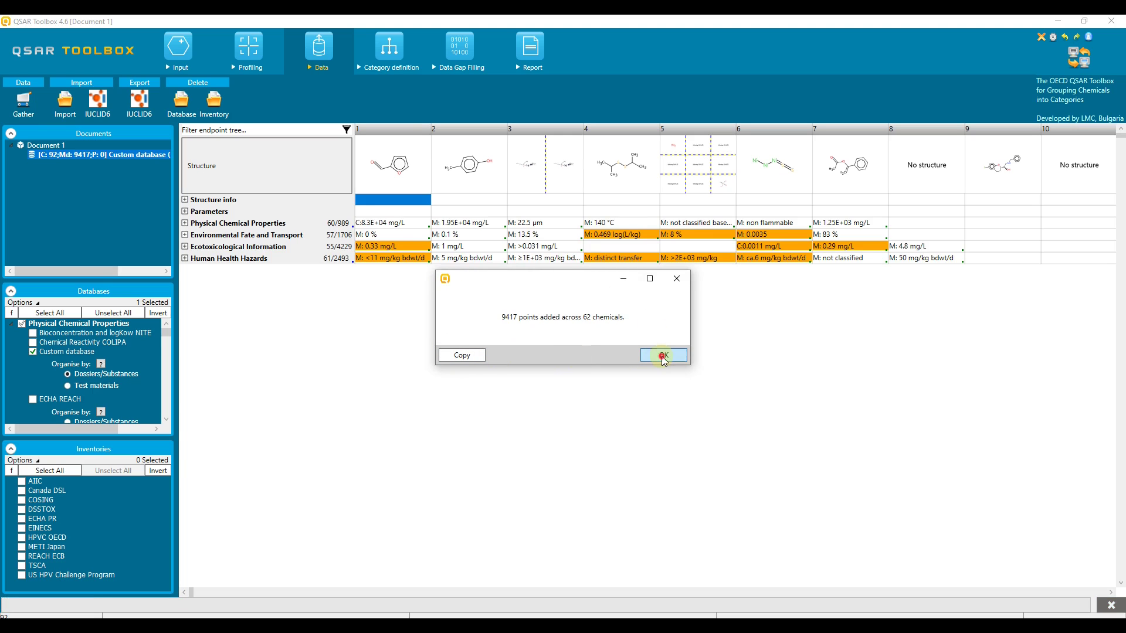
# Dismiss the summary and expand Structure info, exposing p-cresol's invalid CAS 106-44-8
pyautogui.click(648, 357)
pyautogui.click(185, 258)
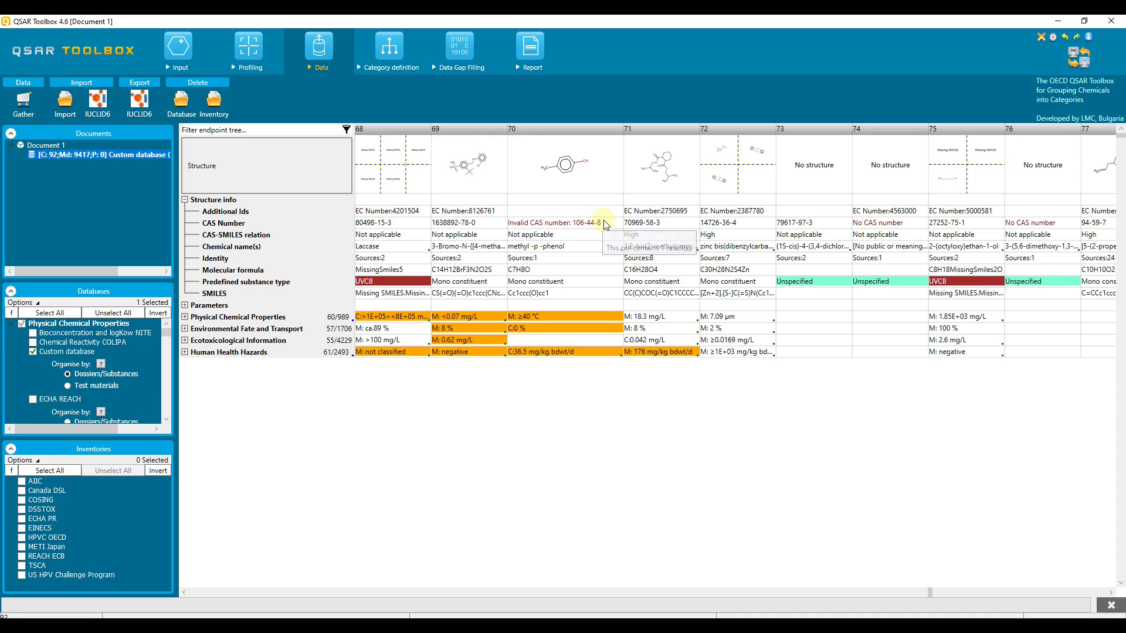
# Run a IUCLID6 import as an incremental update of the existing Custom database
pyautogui.click(99, 103)
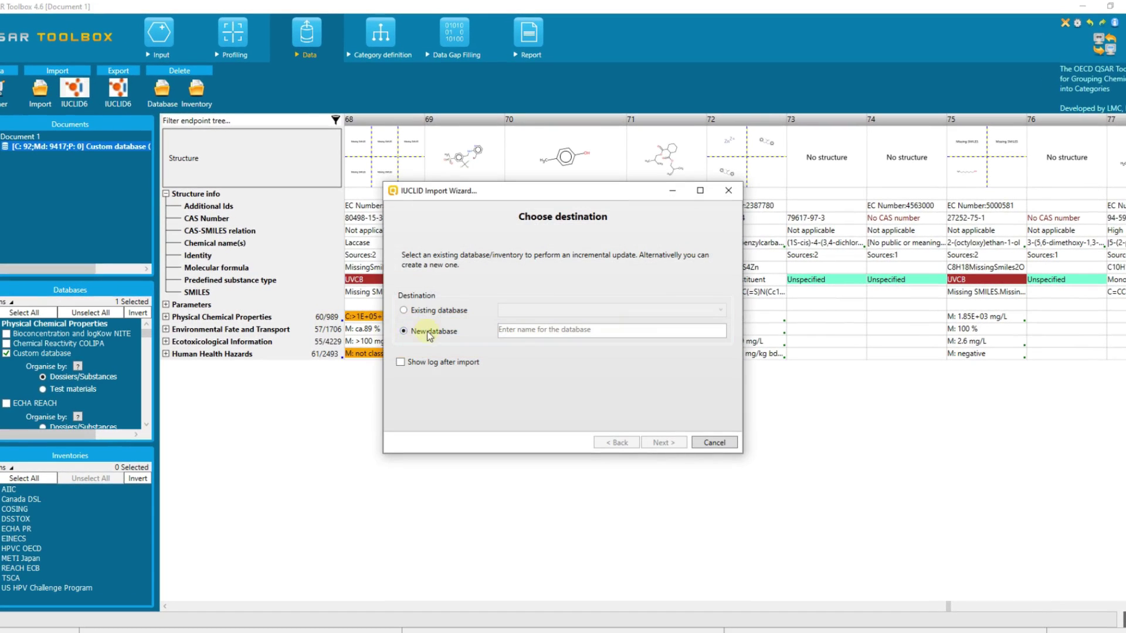
pyautogui.click(404, 310)
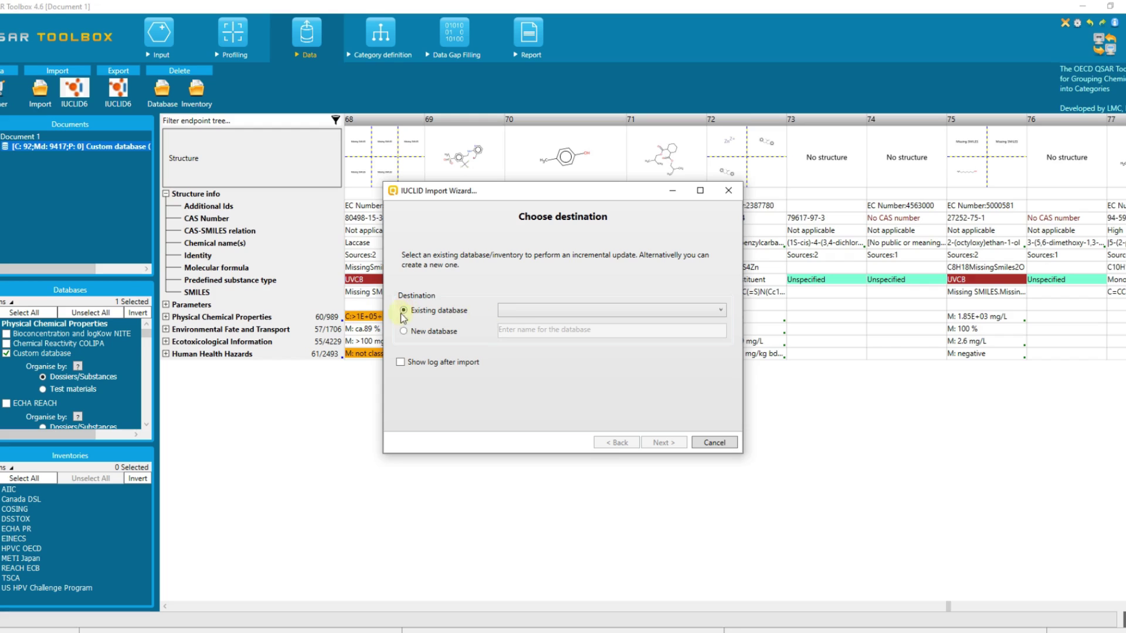
pyautogui.click(519, 312)
pyautogui.click(522, 319)
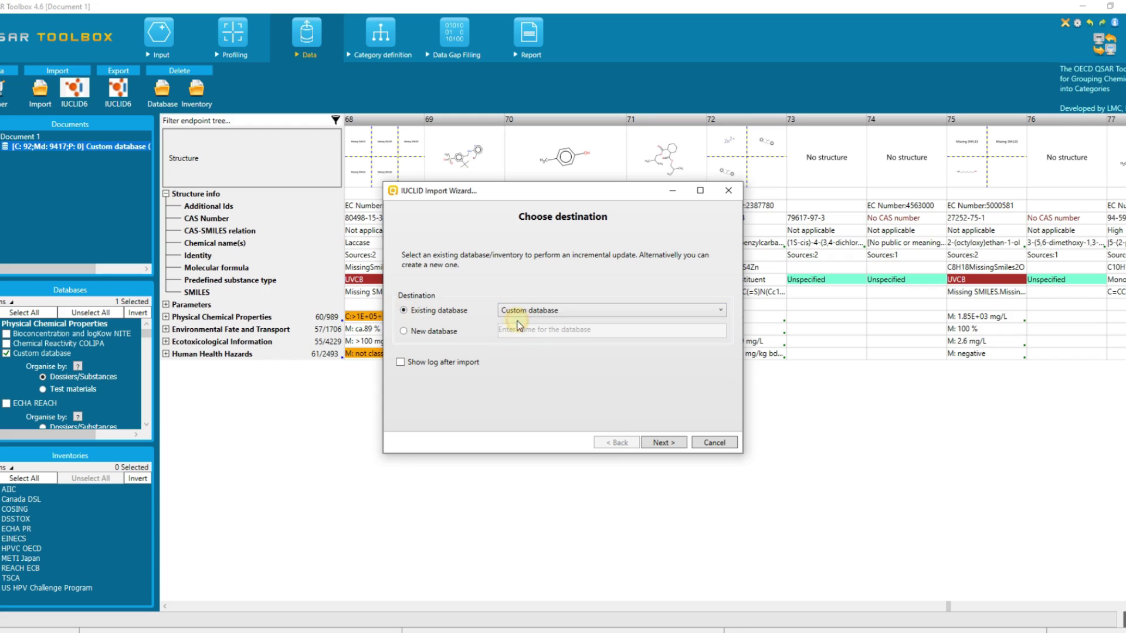
pyautogui.click(663, 443)
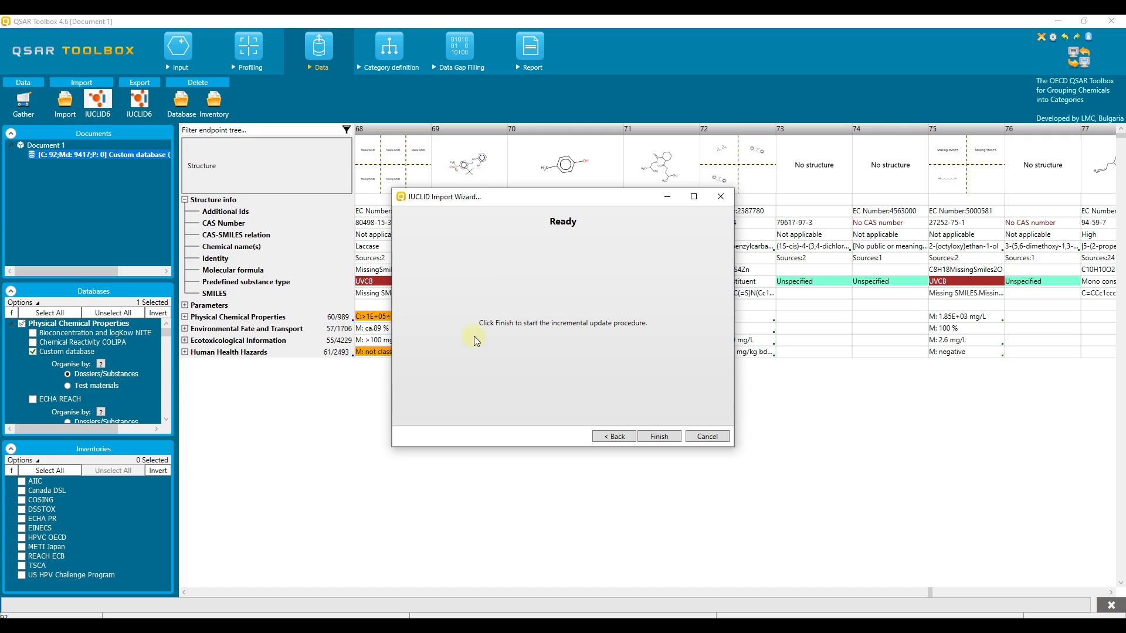
pyautogui.click(659, 436)
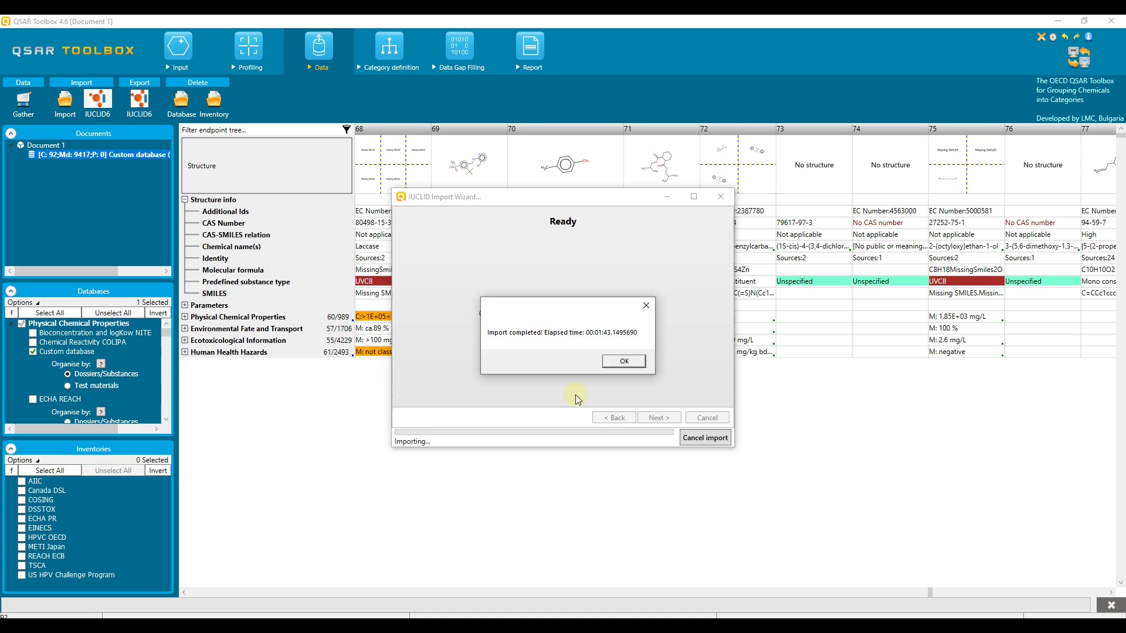
pyautogui.click(624, 362)
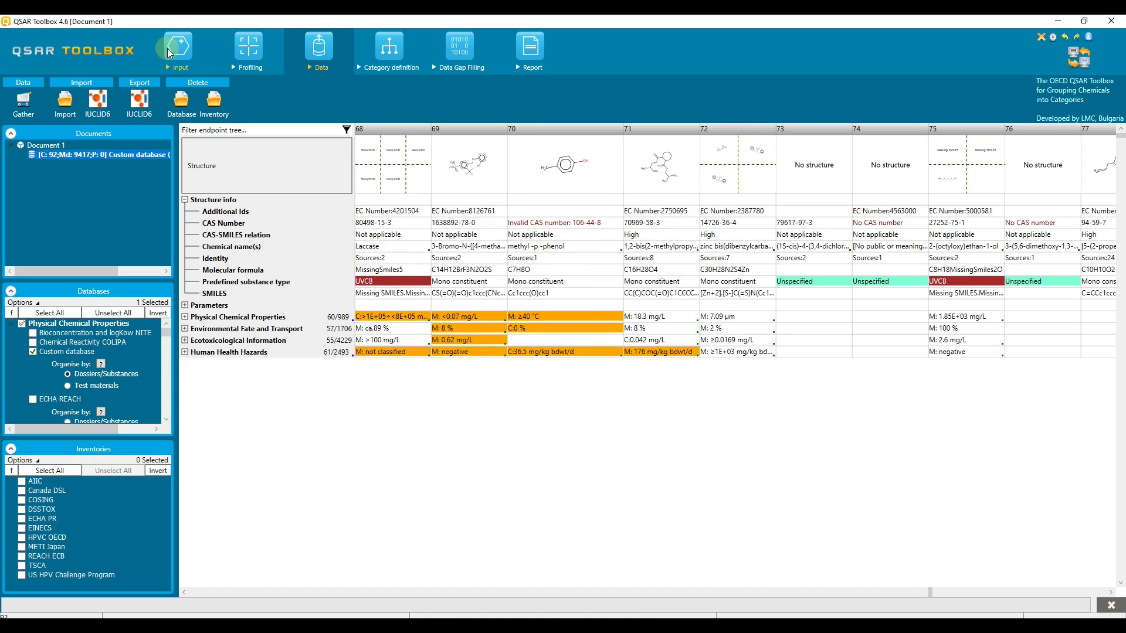
# Reload Custom database into a new matrix and view compound 2, now p-cresol with CAS 106-44-5
pyautogui.click(174, 51)
pyautogui.click(388, 105)
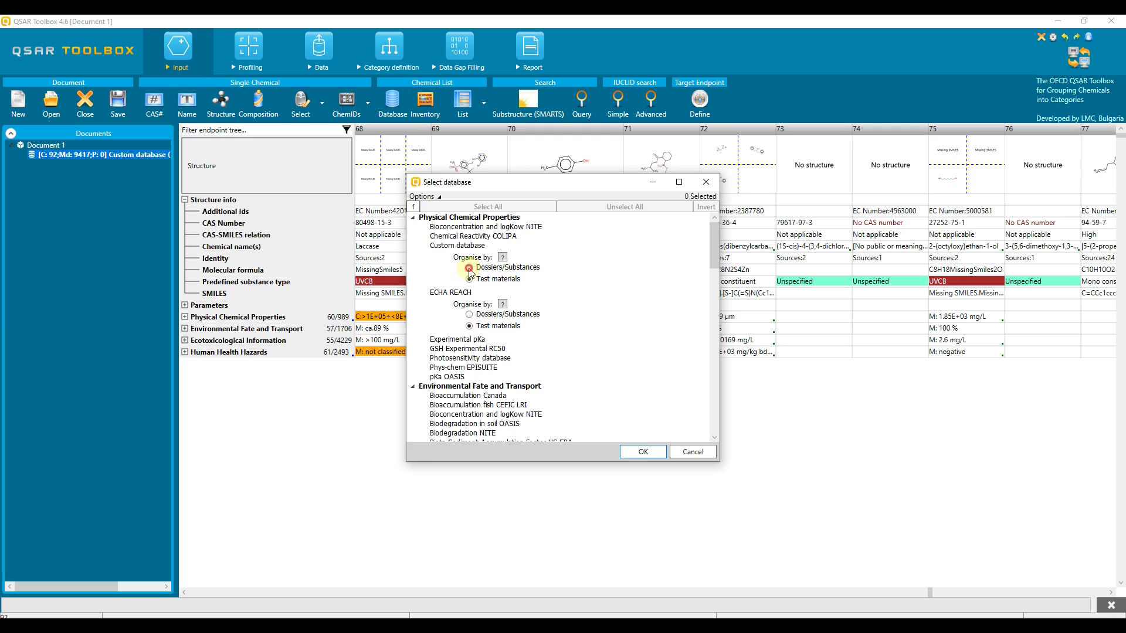
pyautogui.click(642, 452)
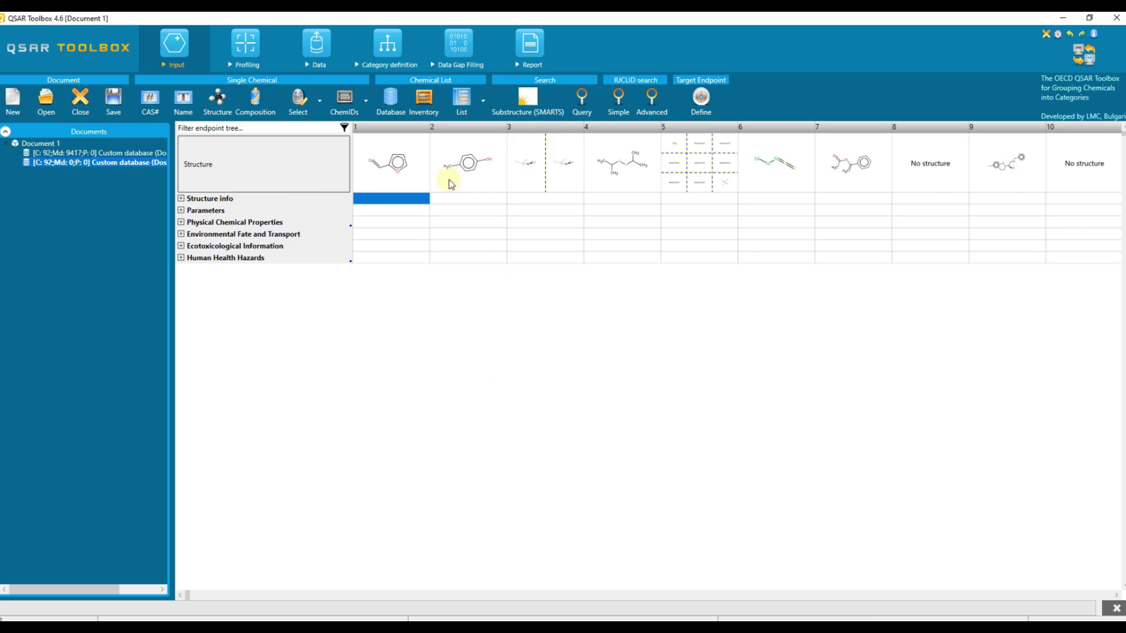
pyautogui.click(181, 199)
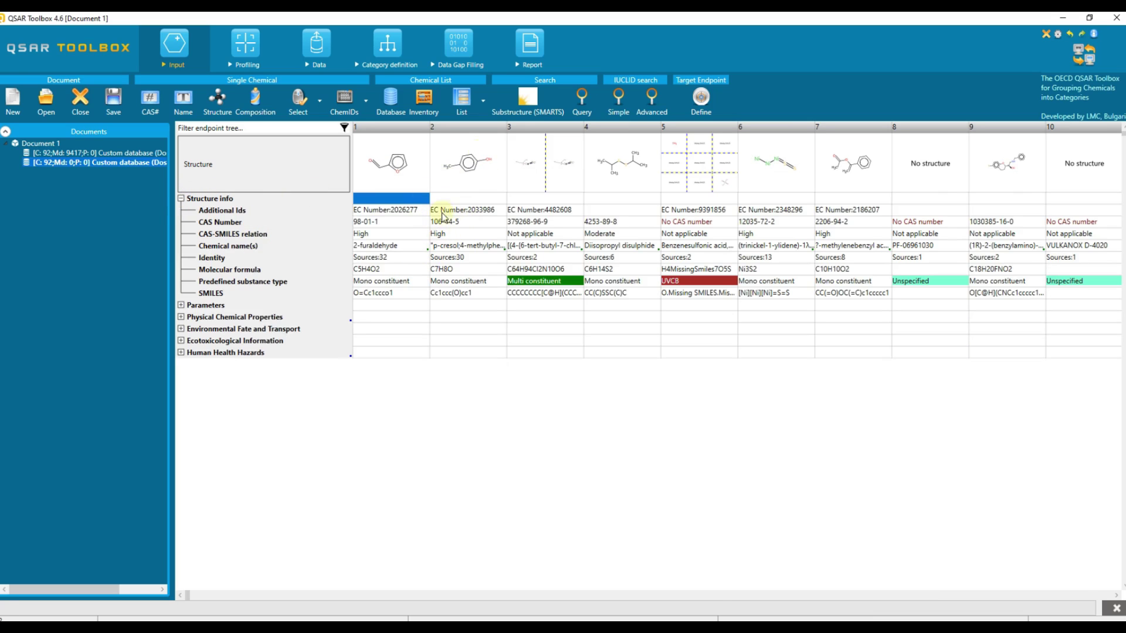
pyautogui.click(462, 259)
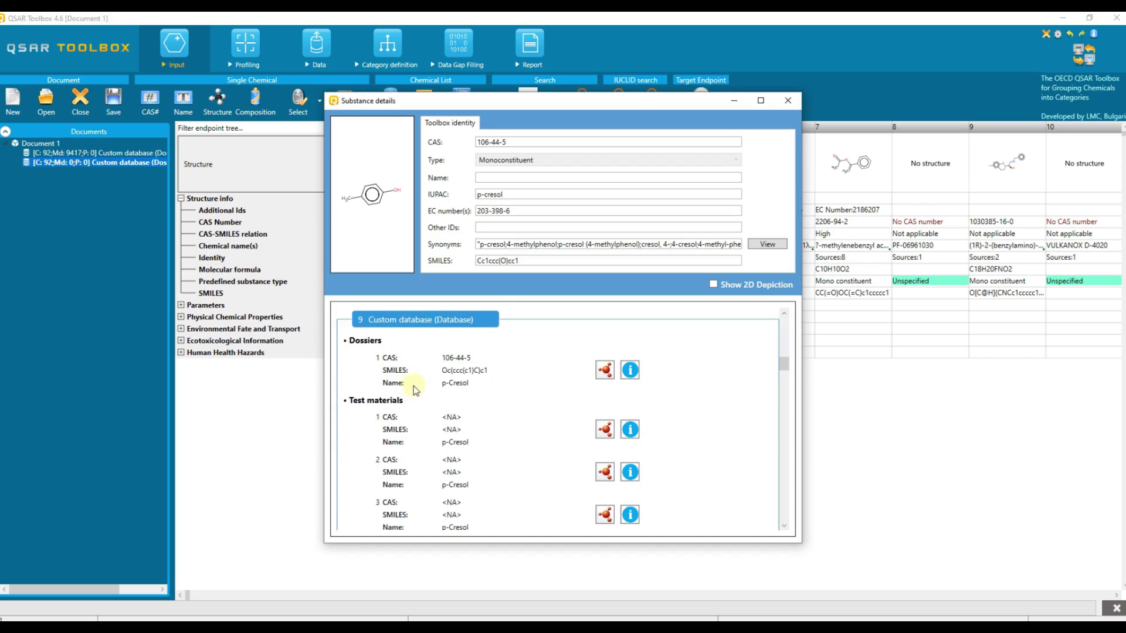
# Close the p-cresol substance details and switch to the Profiling module
pyautogui.press('Escape')
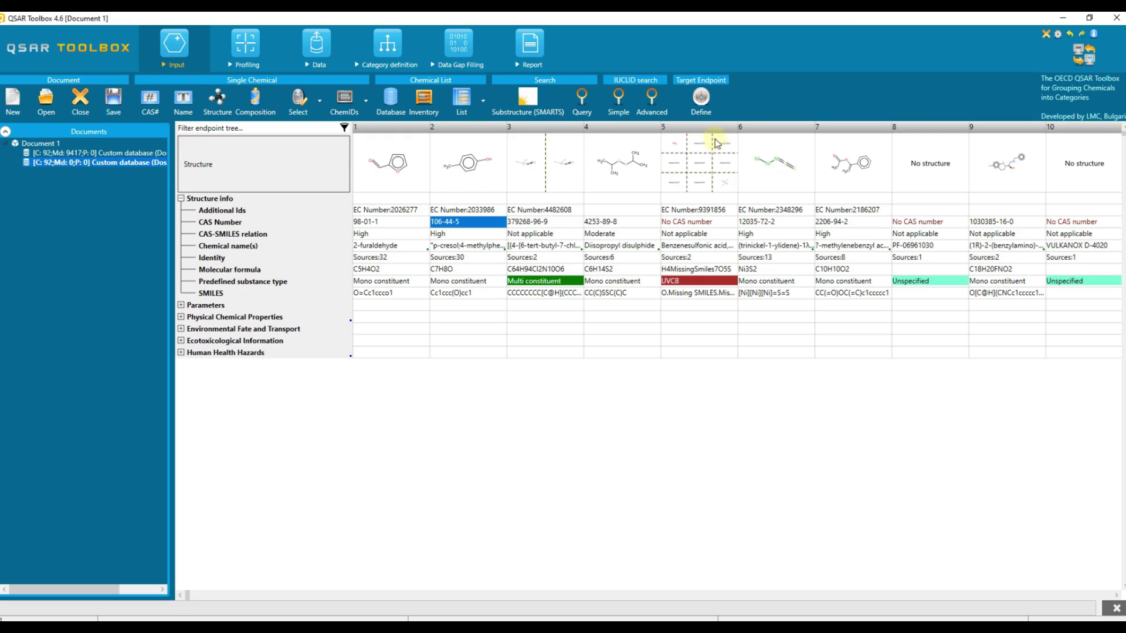
pyautogui.click(241, 46)
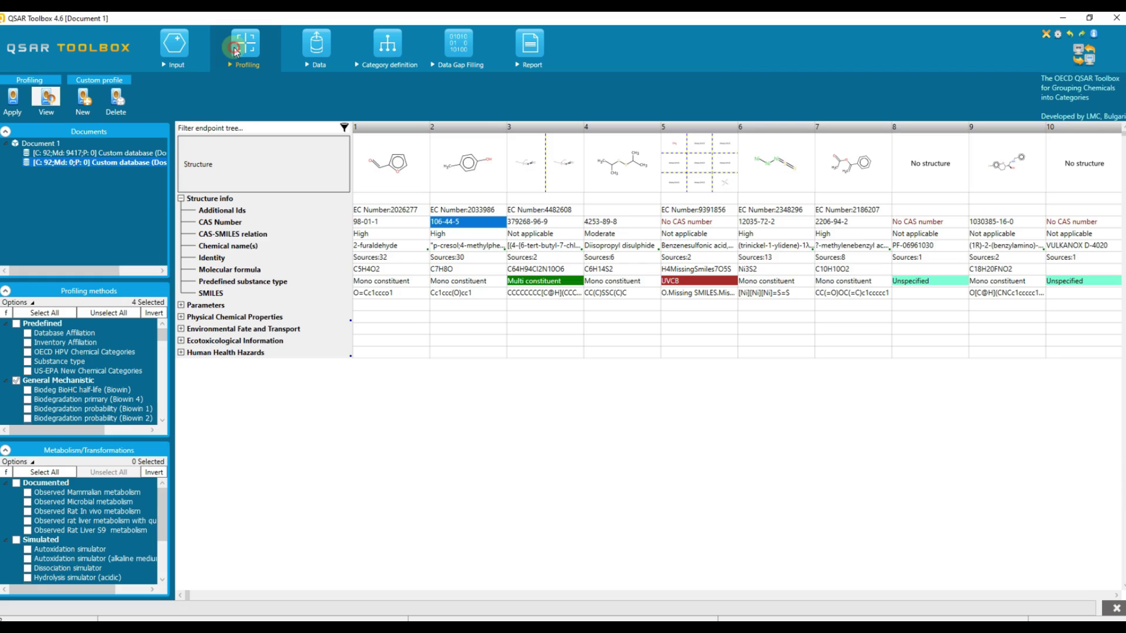